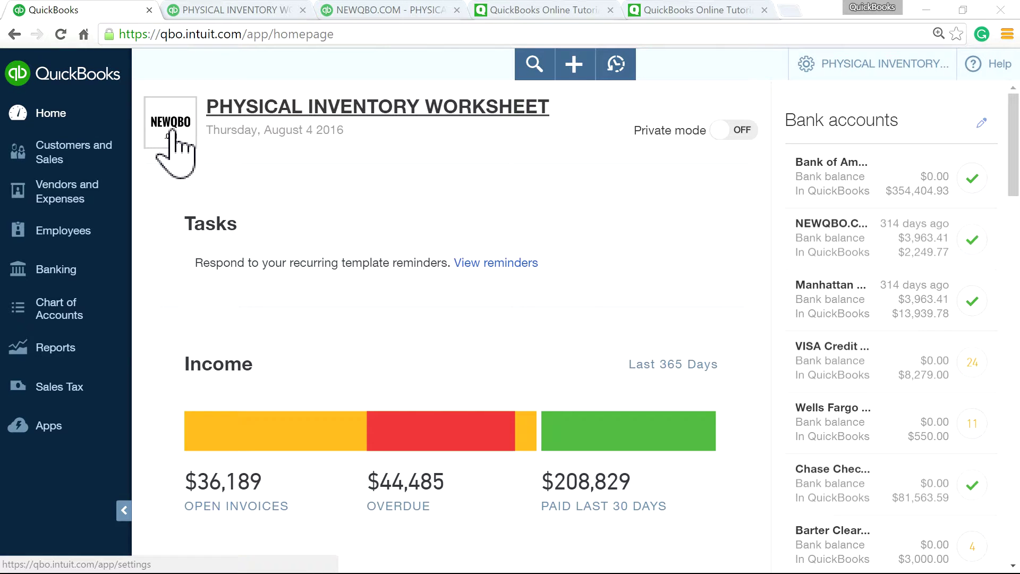
- Glance at the Balance Sheet and tutorial blog tabs, then return to the QuickBooks homepage
left_click(385, 10)
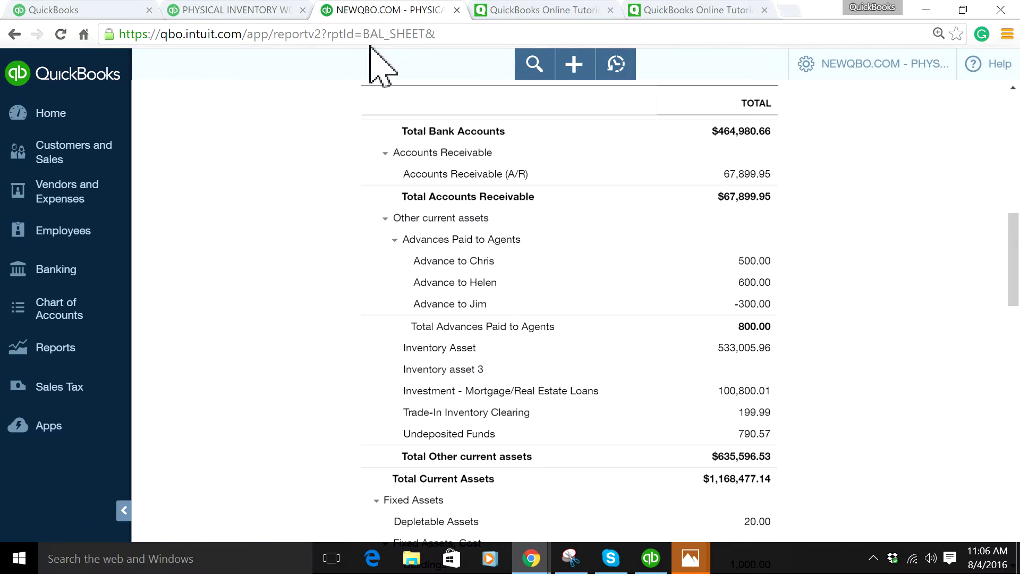
left_click(497, 10)
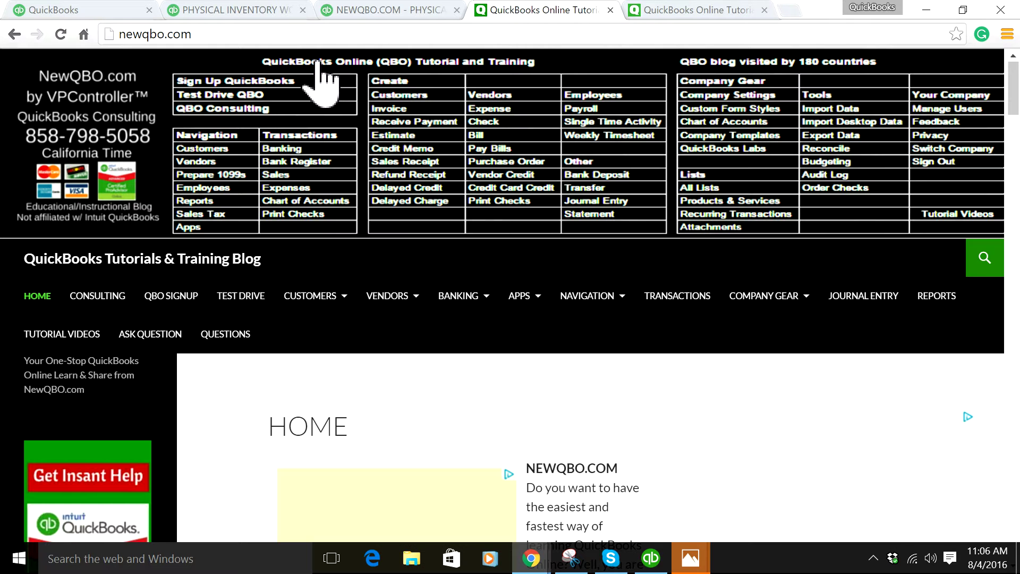
left_click(91, 8)
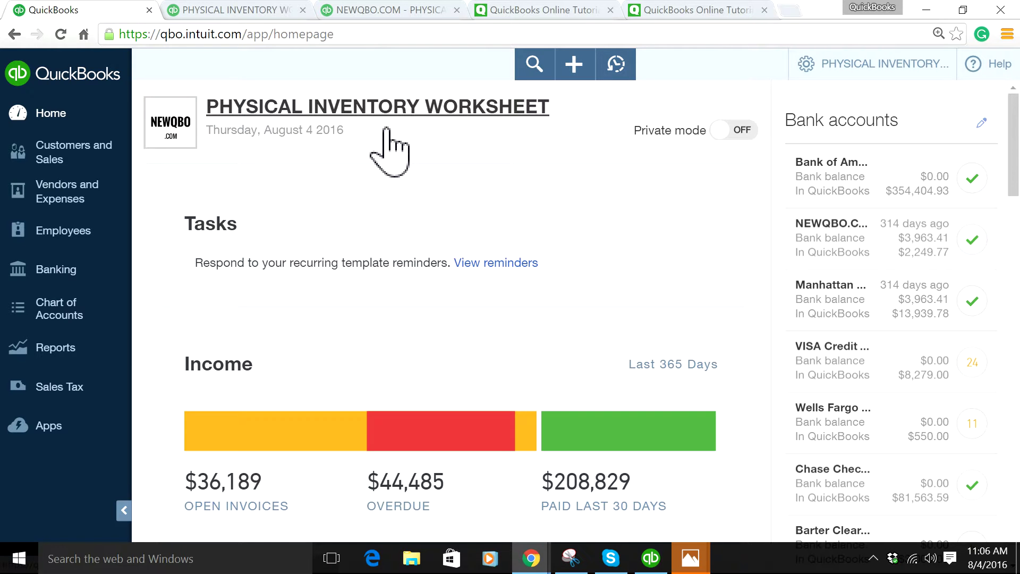
- Search Reports for 'inv' and open the Physical Inventory Worksheet from the matches
left_click(67, 358)
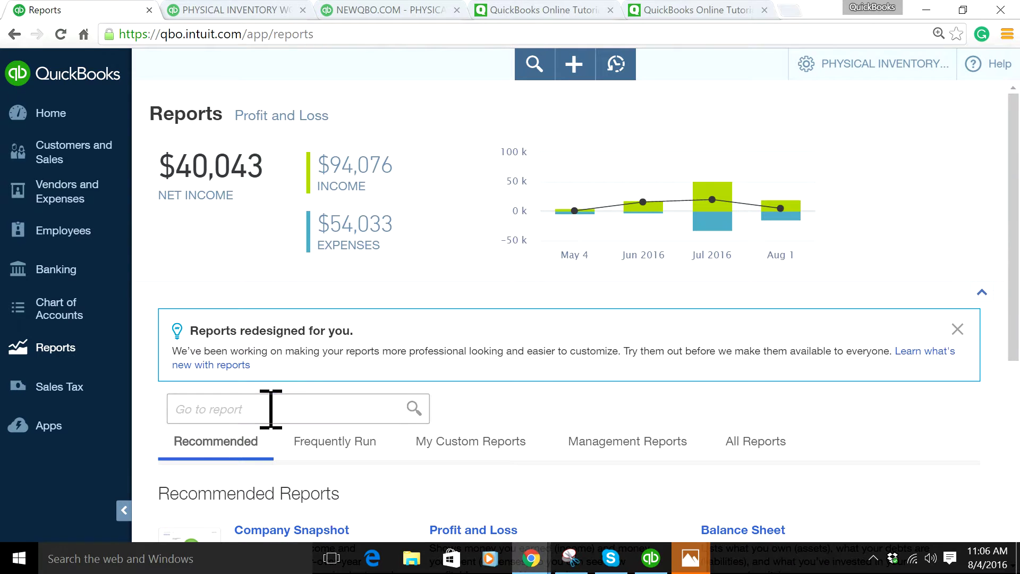
left_click(271, 409)
type("inv")
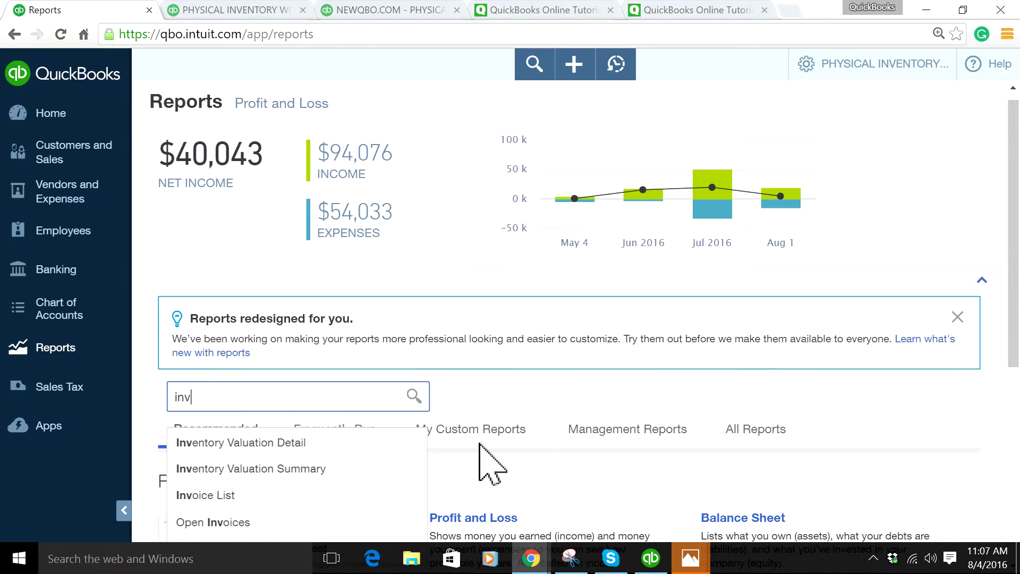
scroll(478, 466, "down", 1)
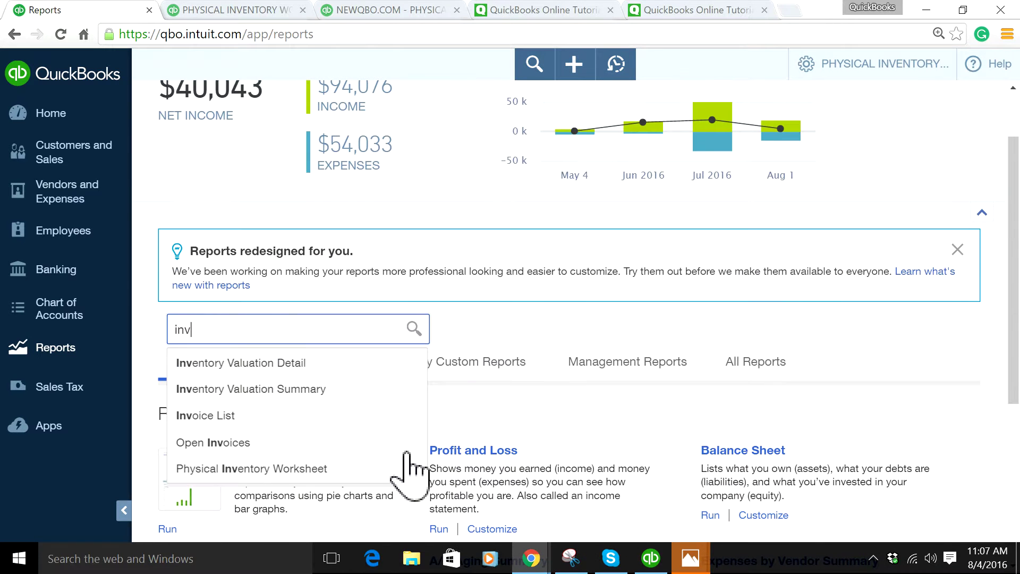
left_click(294, 470)
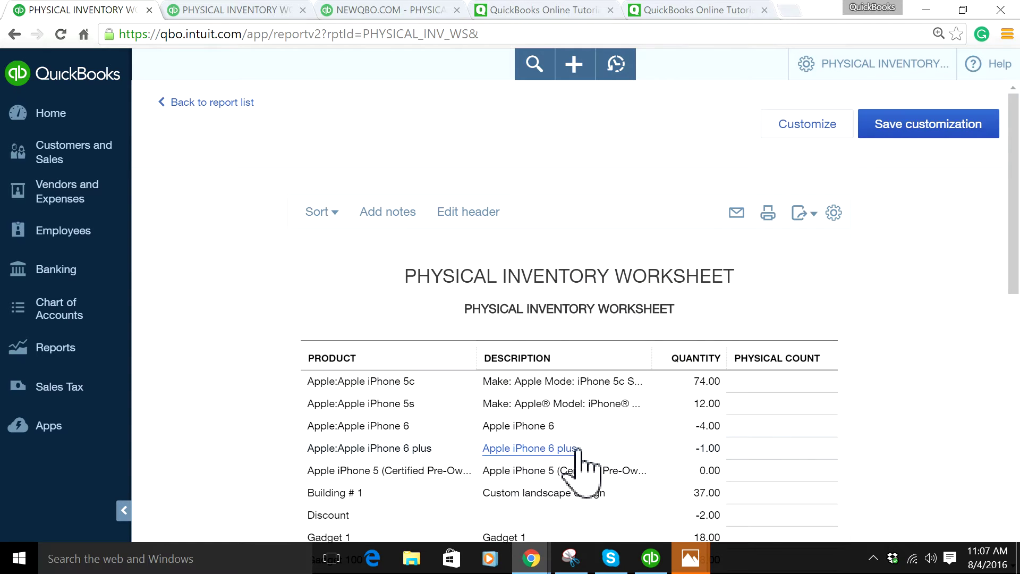
- Scroll the Physical Inventory Worksheet and check its Excel and PDF export options without exporting
scroll(870, 466, "down", 1)
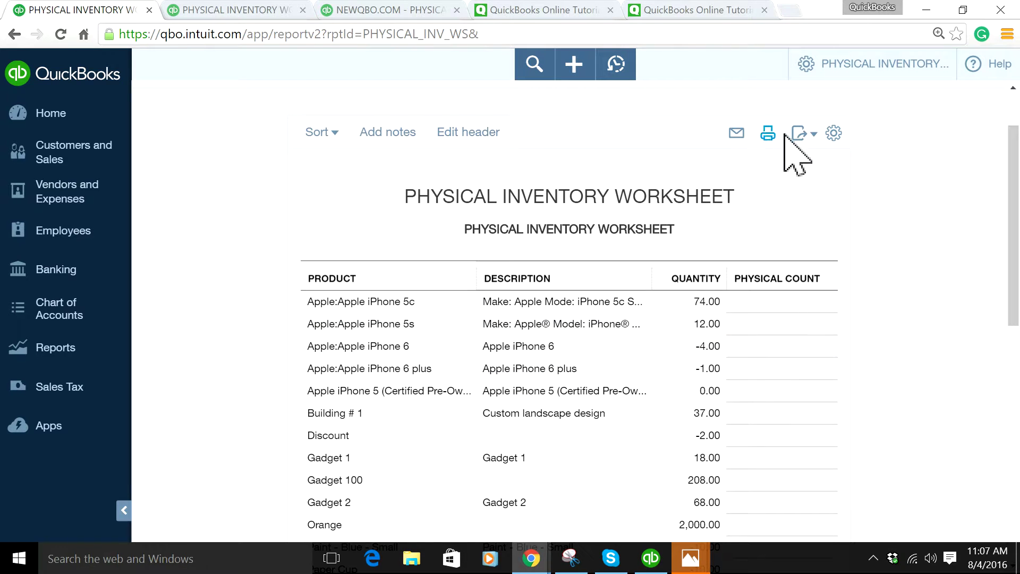
left_click(814, 135)
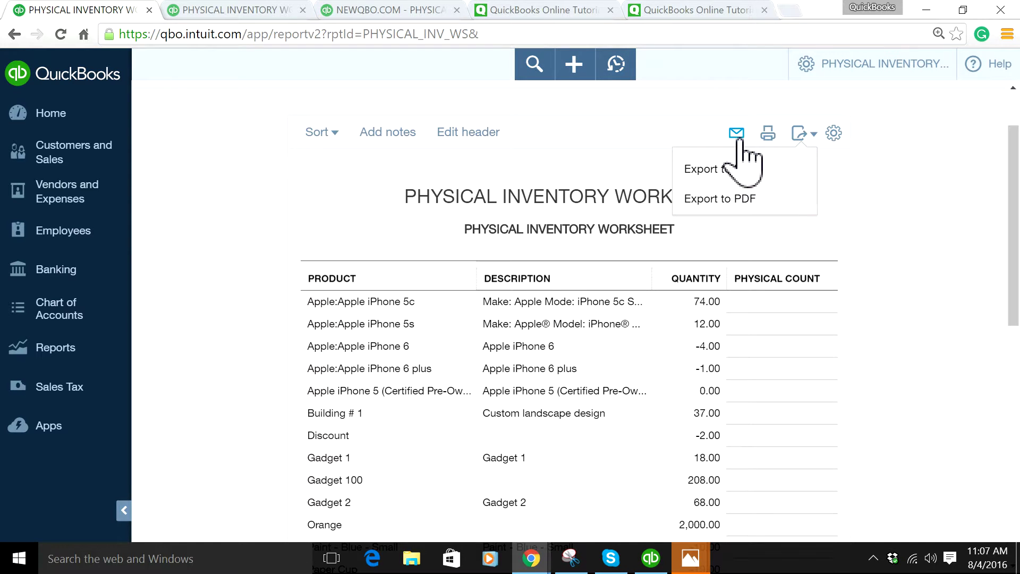
left_click(205, 196)
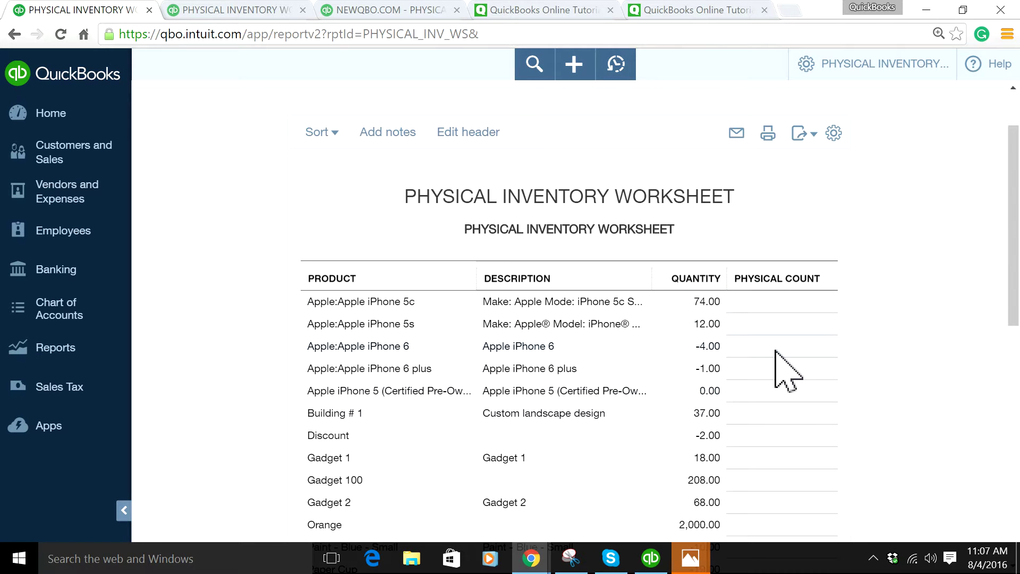
scroll(776, 352, "down", 4)
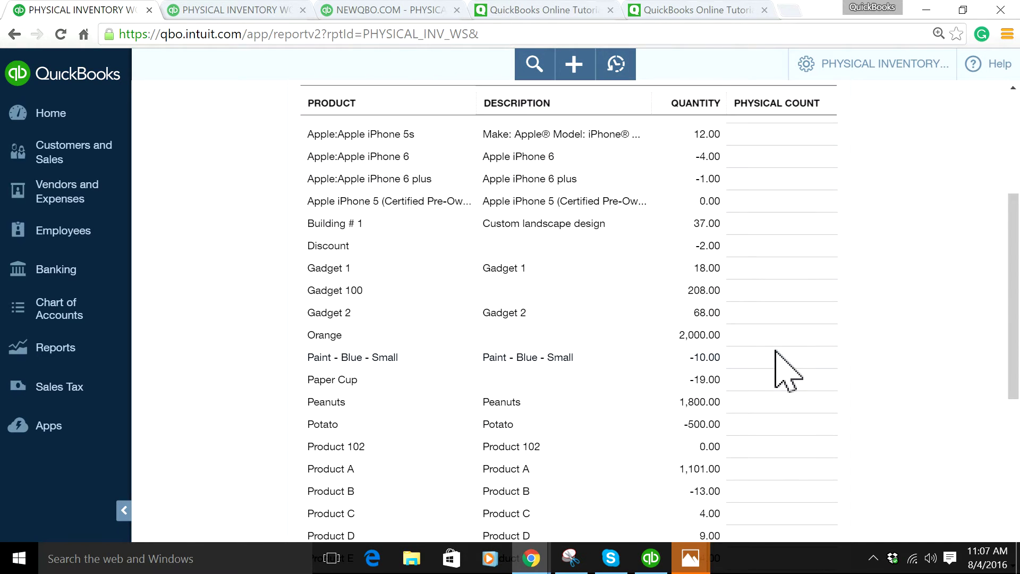
scroll(779, 364, "down", 2)
scroll(779, 364, "up", 2)
scroll(849, 362, "down", 2)
scroll(848, 356, "up", 6)
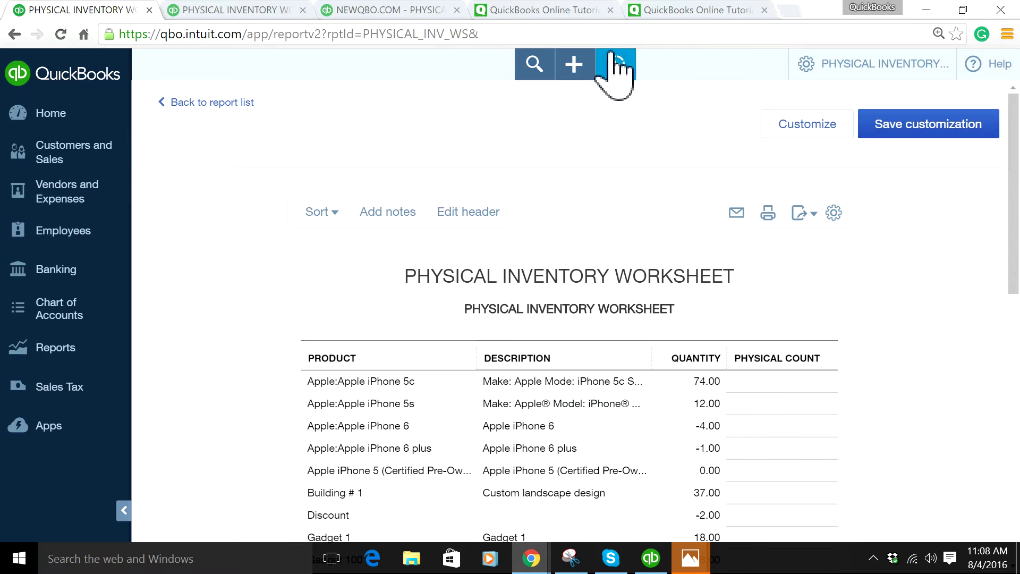
- Create a new Inventory Qty Adjustment with Apple:Apple iPhone 5s on the first line
left_click(574, 66)
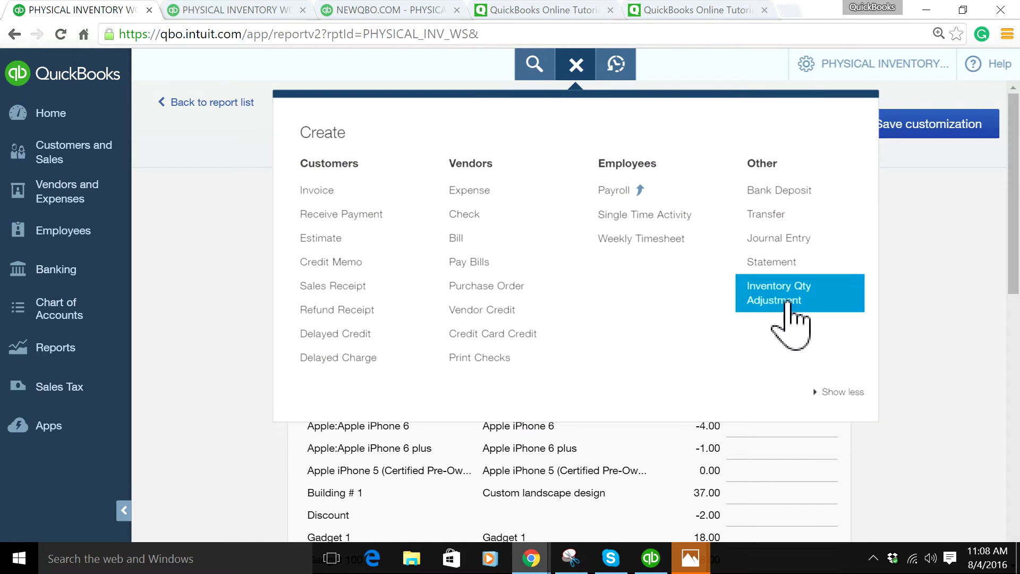
left_click(786, 303)
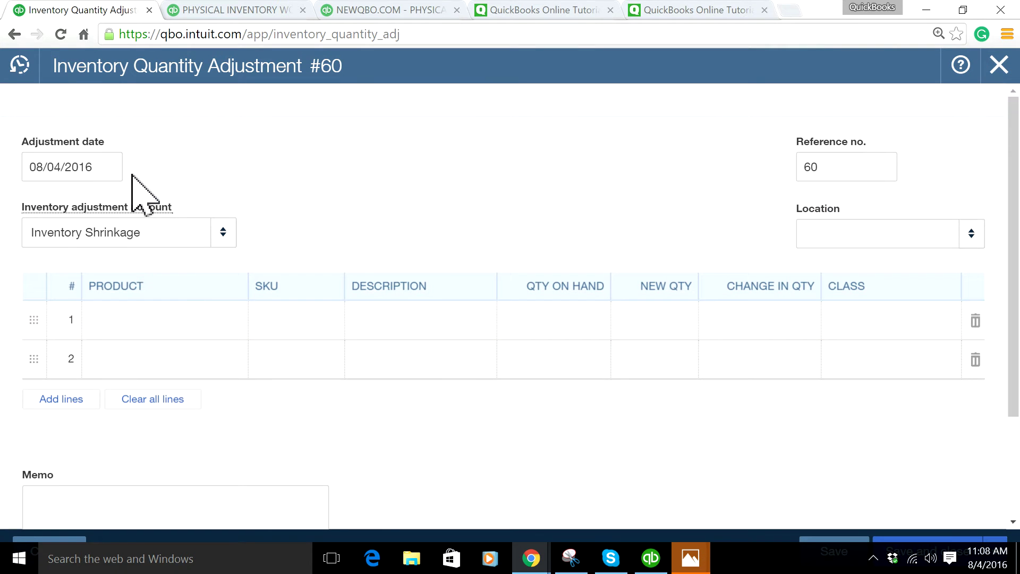
left_click(231, 329)
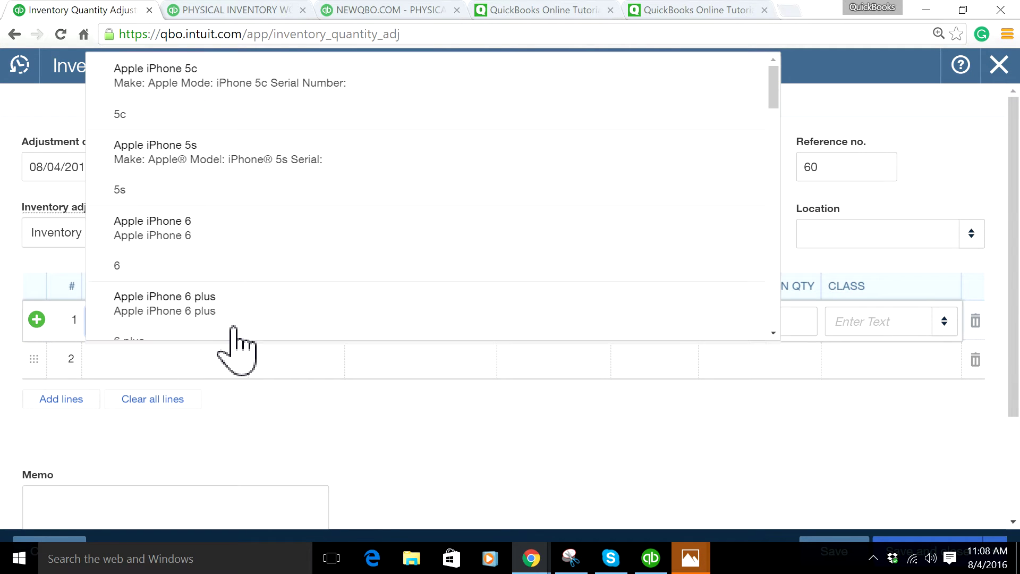
left_click(205, 192)
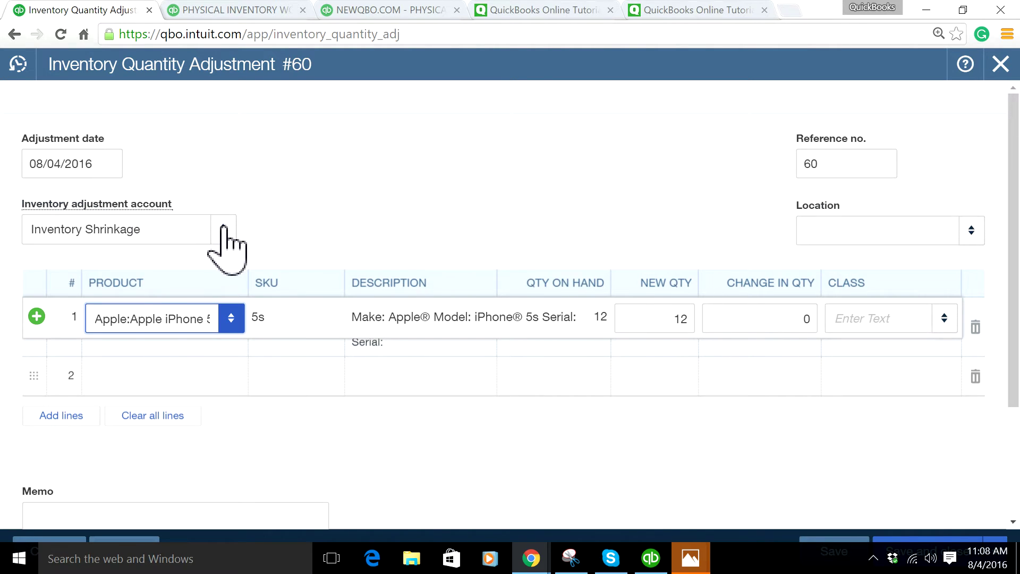
- Review the adjustment account list, keep Inventory Shrinkage, and close the form unsaved
left_click(223, 230)
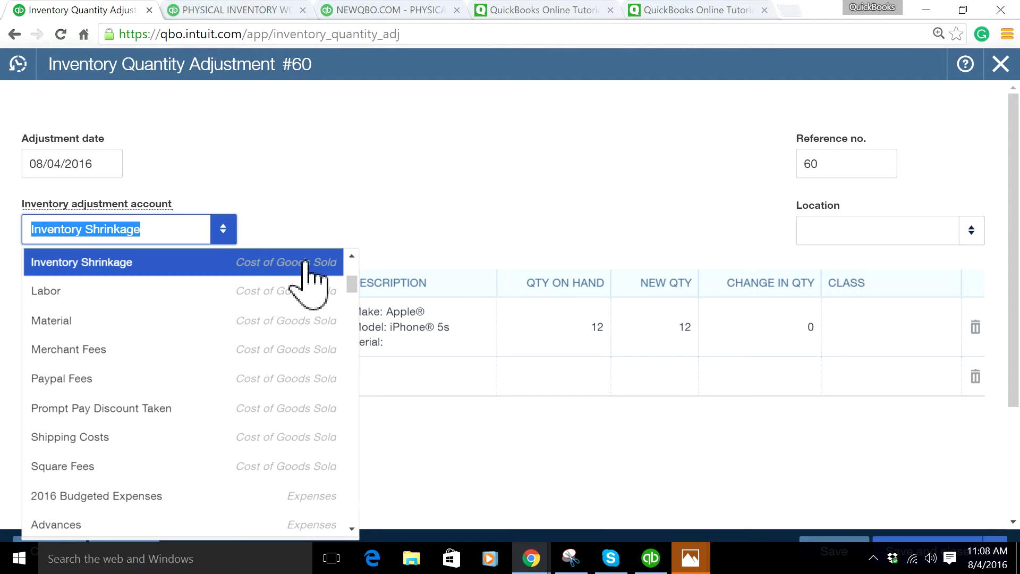
scroll(352, 262, "up", 1)
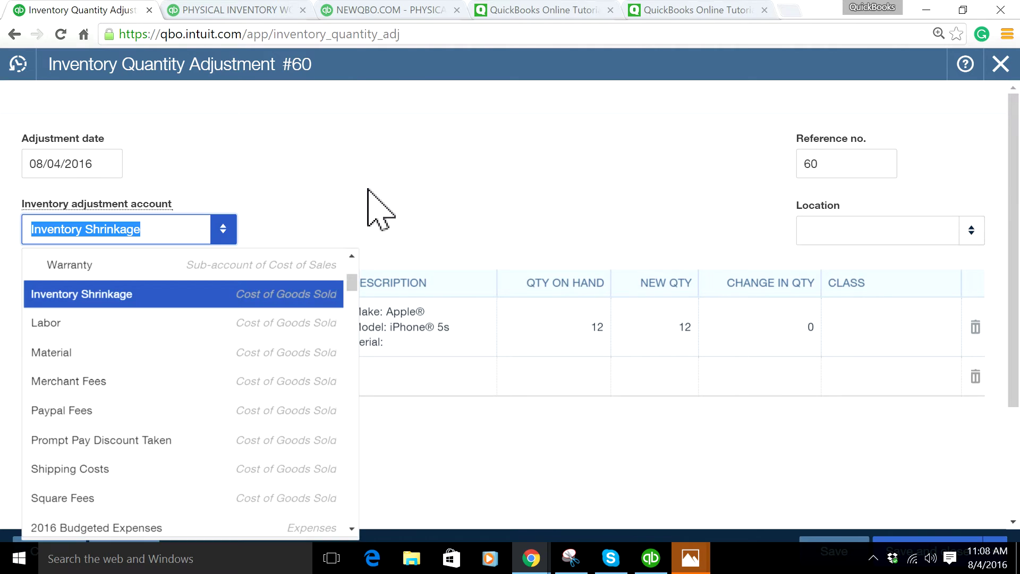
left_click(396, 205)
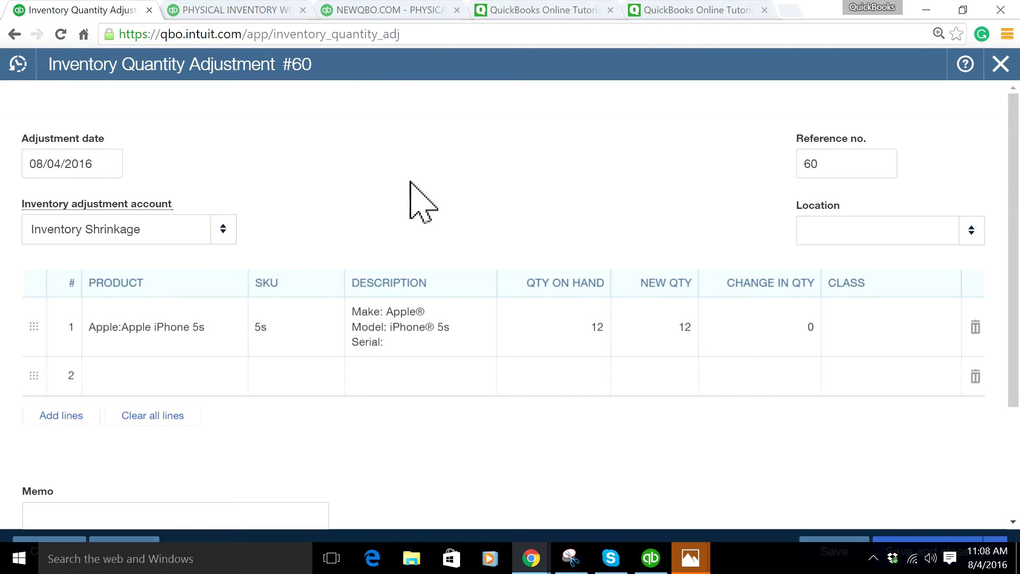
left_click(1001, 63)
- Answer Yes to leave without saving, returning to the Physical Inventory Worksheet
left_click(597, 337)
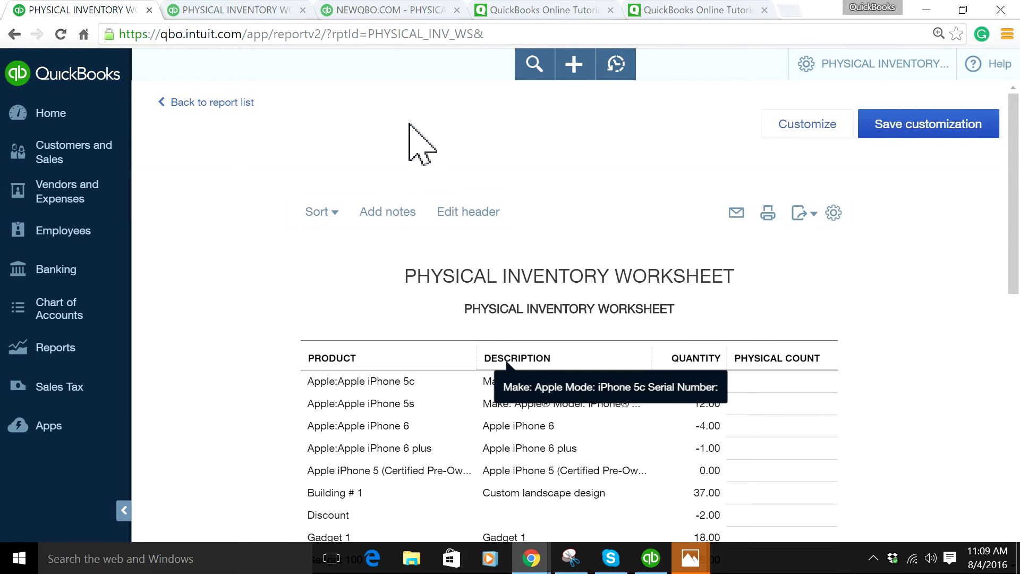
- Scroll the Inventory Valuation Summary to its $341,809.52 total
left_click(243, 11)
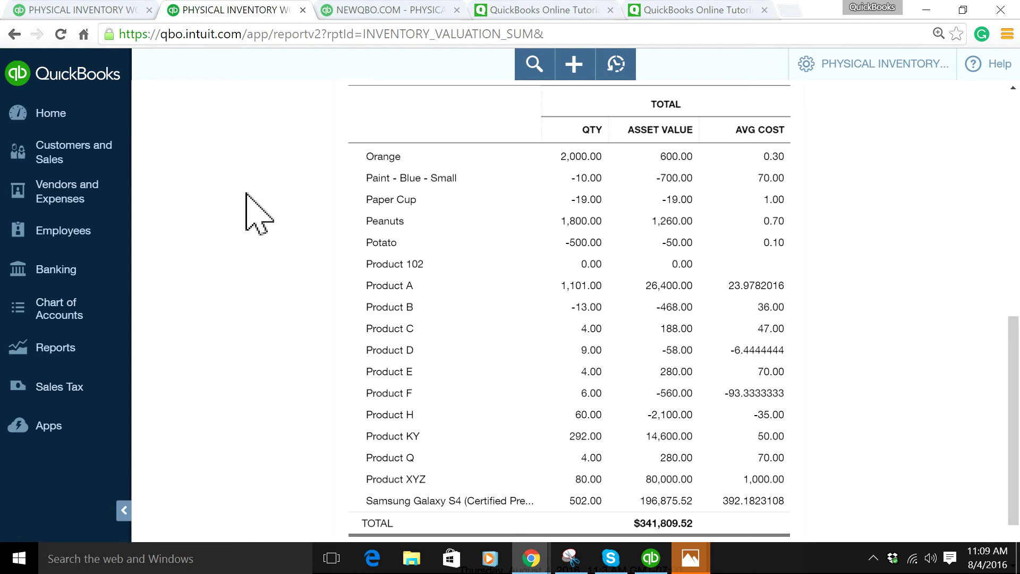
scroll(259, 214, "up", 15)
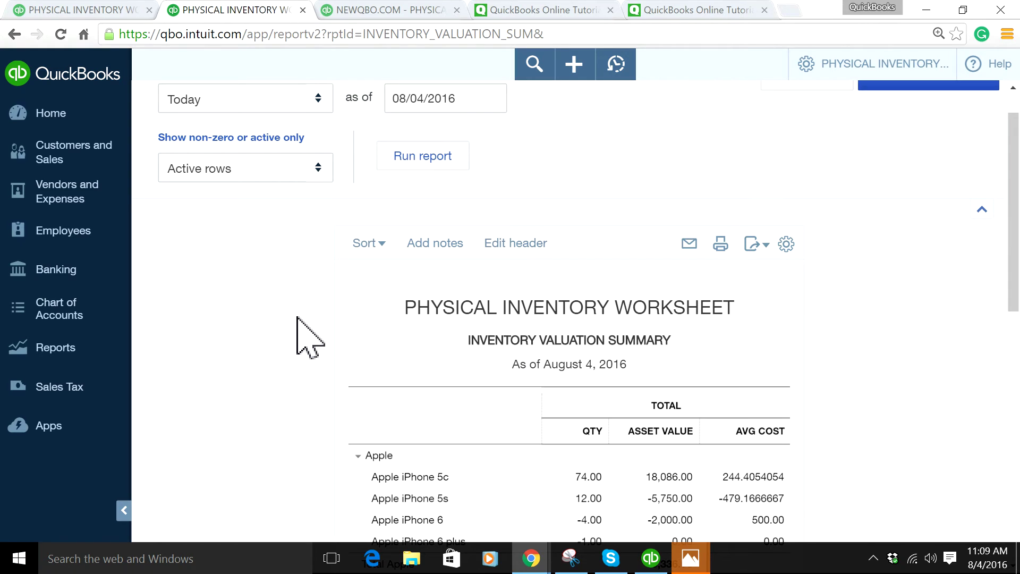
scroll(298, 319, "down", 1)
scroll(297, 317, "down", 15)
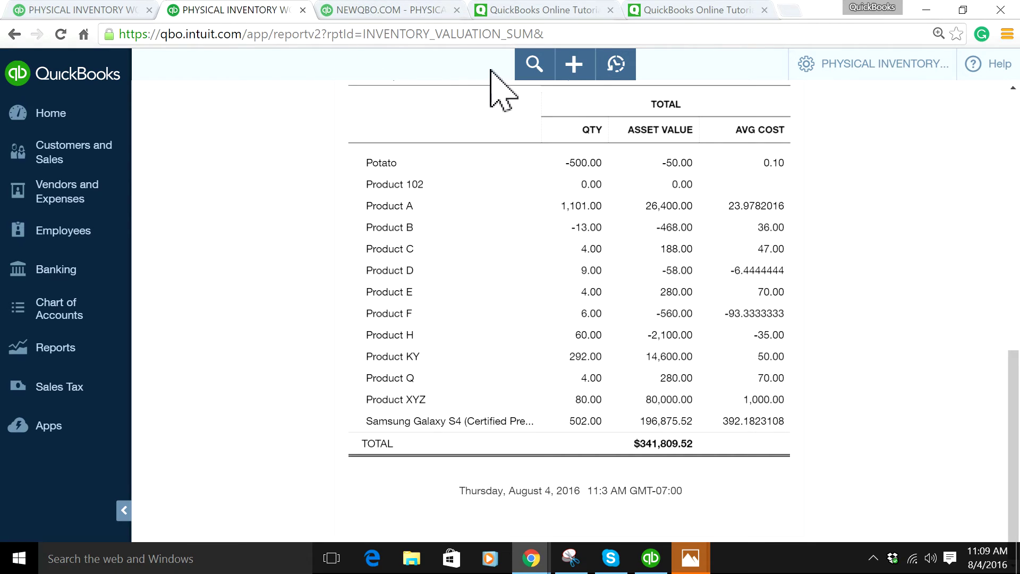
- Check the Balance Sheet's Inventory Asset figure of 533,005.96
left_click(375, 10)
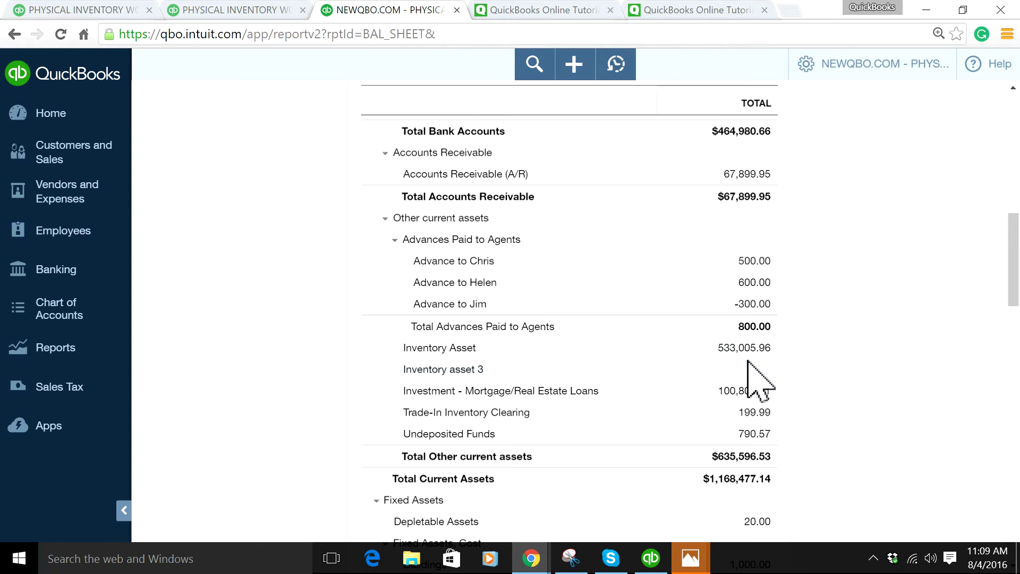
scroll(873, 345, "up", 2)
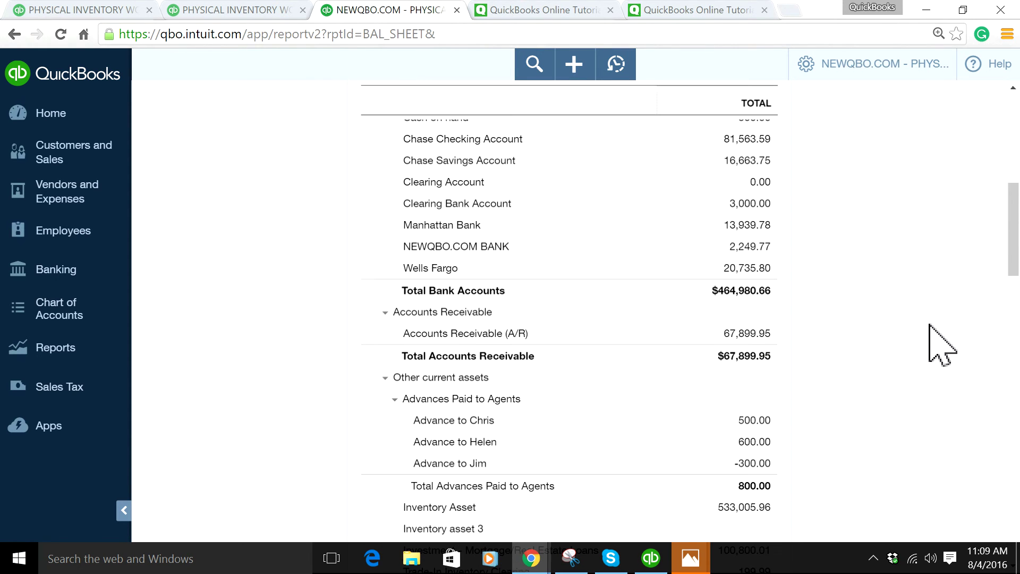
scroll(827, 342, "down", 3)
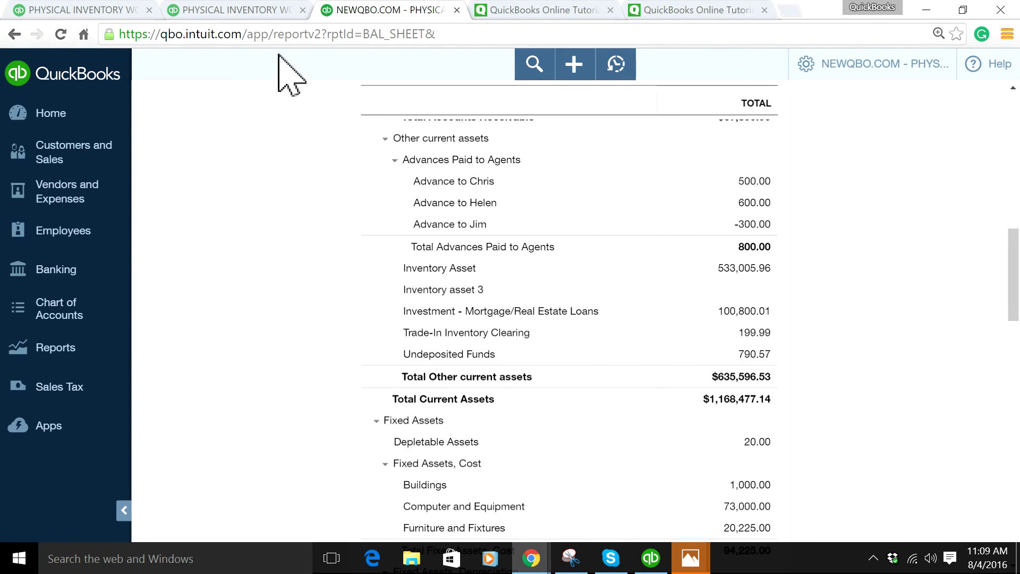
- Revisit the Inventory Valuation Summary, highlight its subtitle, then go back to the Physical Inventory Worksheet
left_click(238, 11)
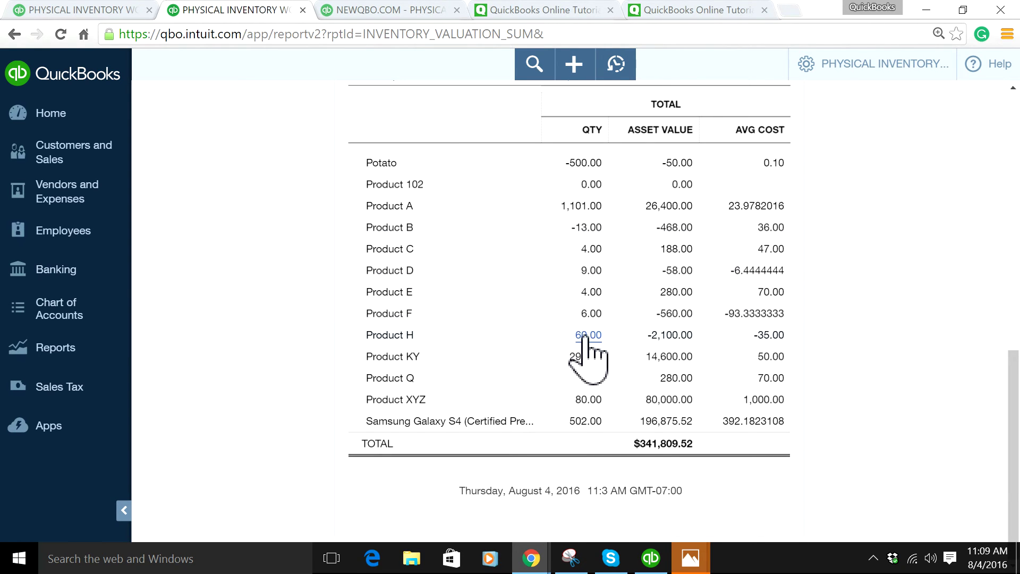
scroll(583, 337, "up", 3)
scroll(587, 346, "up", 1)
scroll(587, 352, "down", 5)
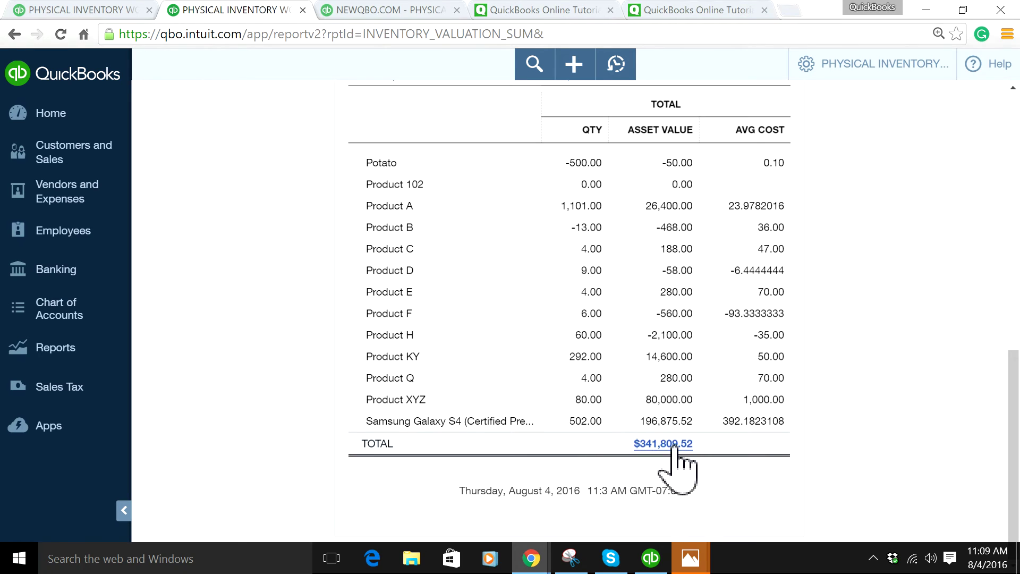
scroll(547, 421, "up", 10)
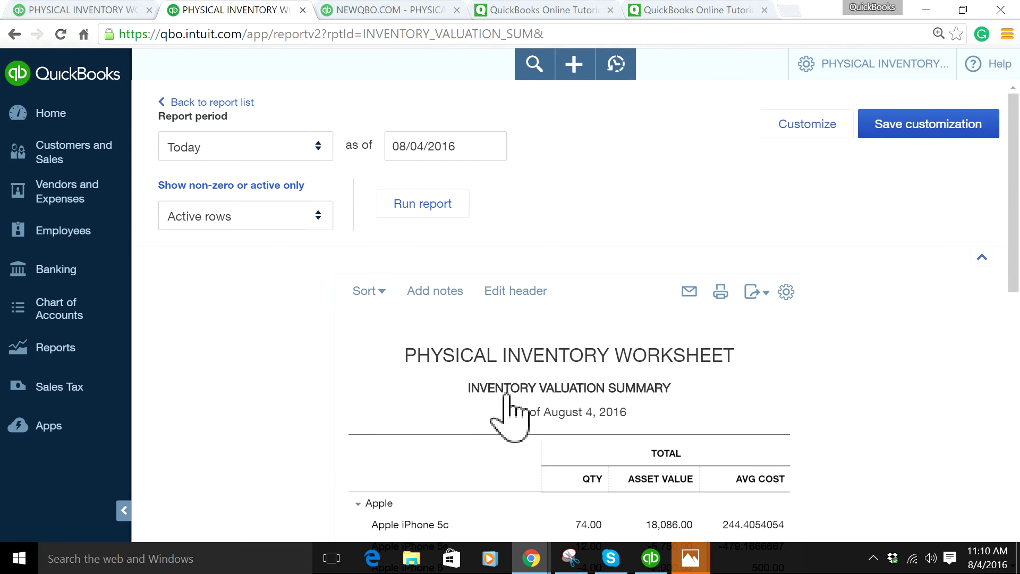
left_click_drag(468, 387, 693, 381)
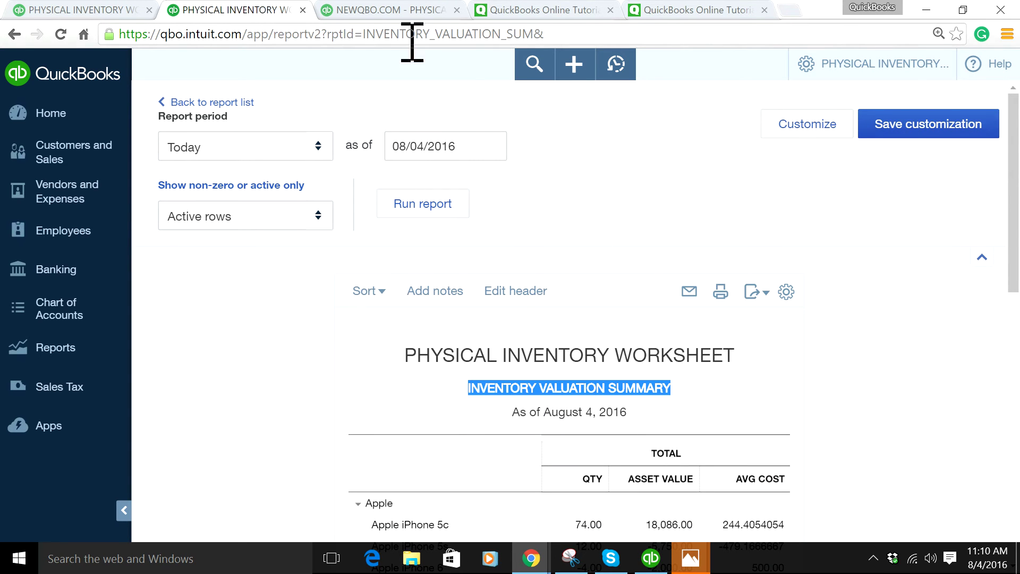
left_click(82, 9)
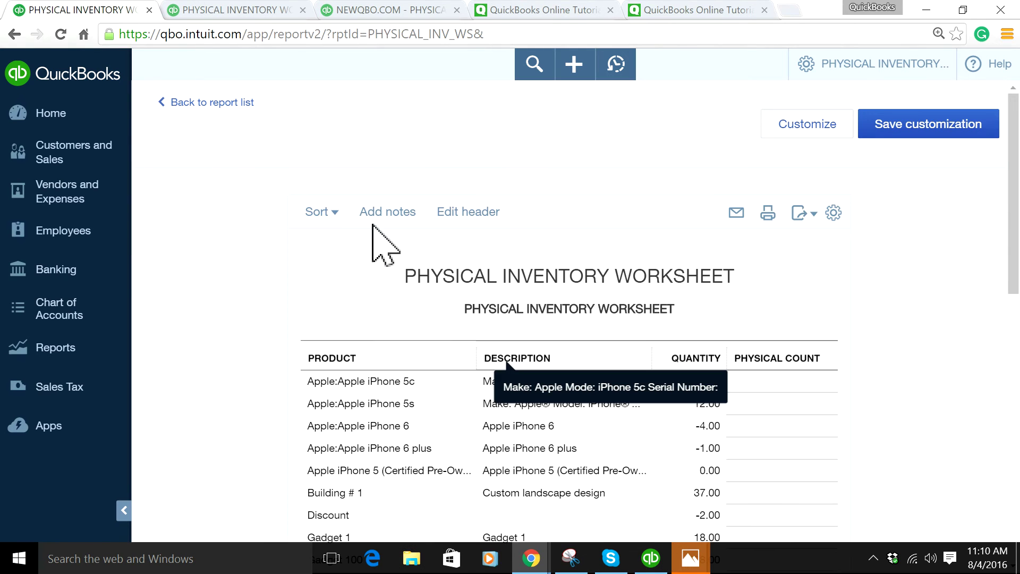
- Drill into the Balance Sheet's 533,005.96 Inventory Asset amount, then go to the Home dashboard
left_click(393, 16)
scroll(703, 398, "down", 2)
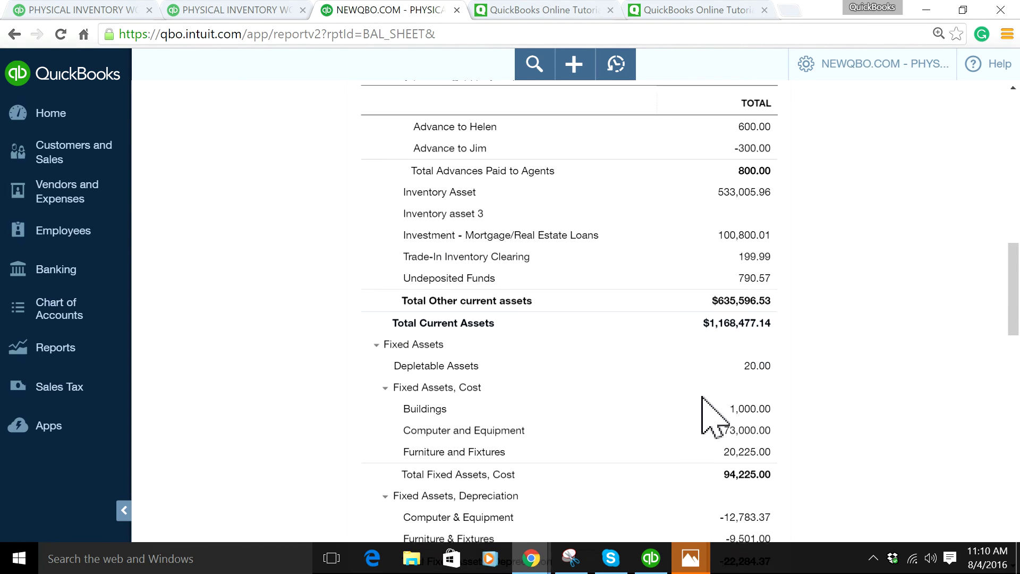
scroll(702, 398, "down", 2)
scroll(704, 409, "down", 3)
scroll(710, 416, "up", 3)
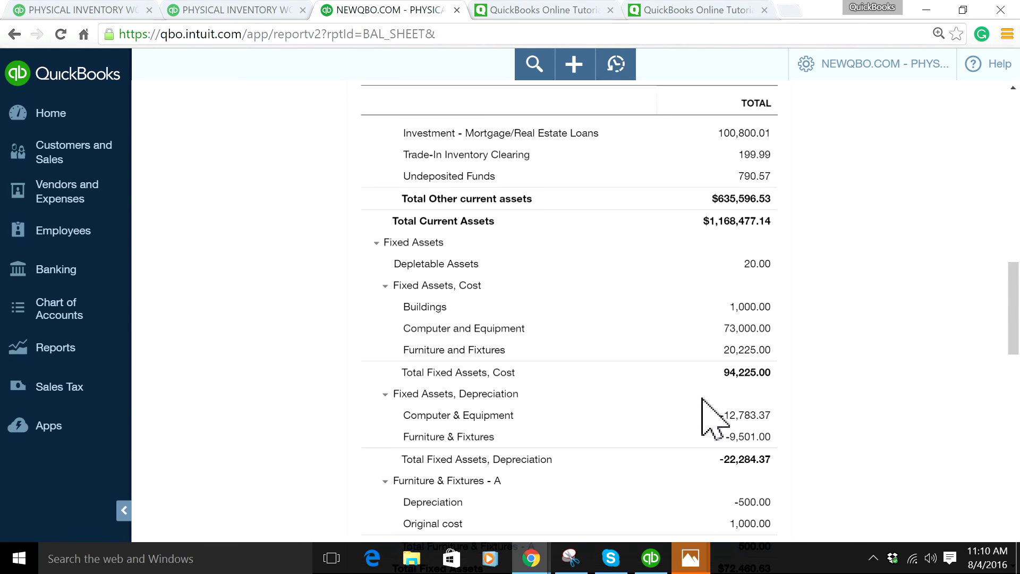
scroll(699, 229, "up", 2)
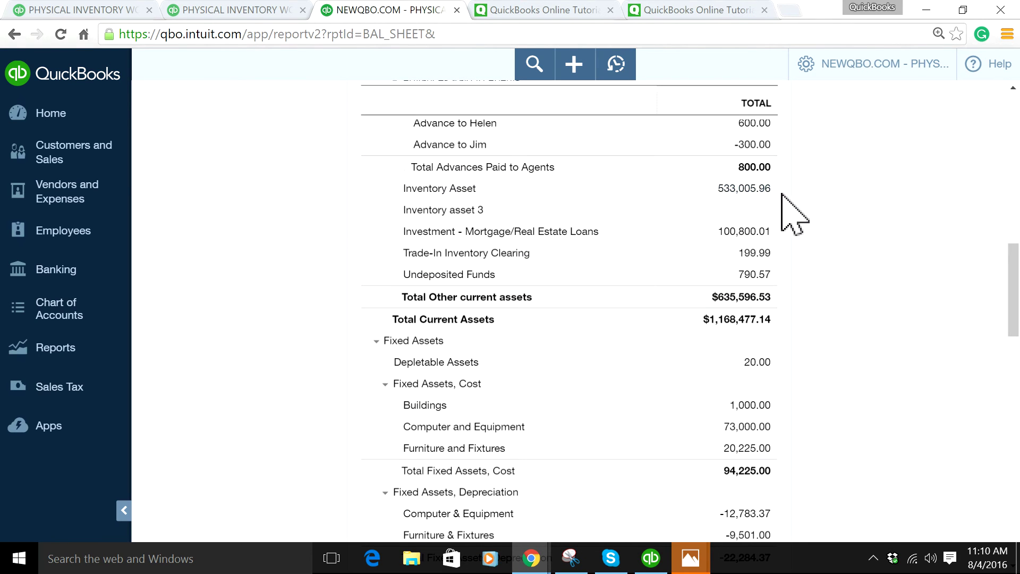
left_click(719, 192)
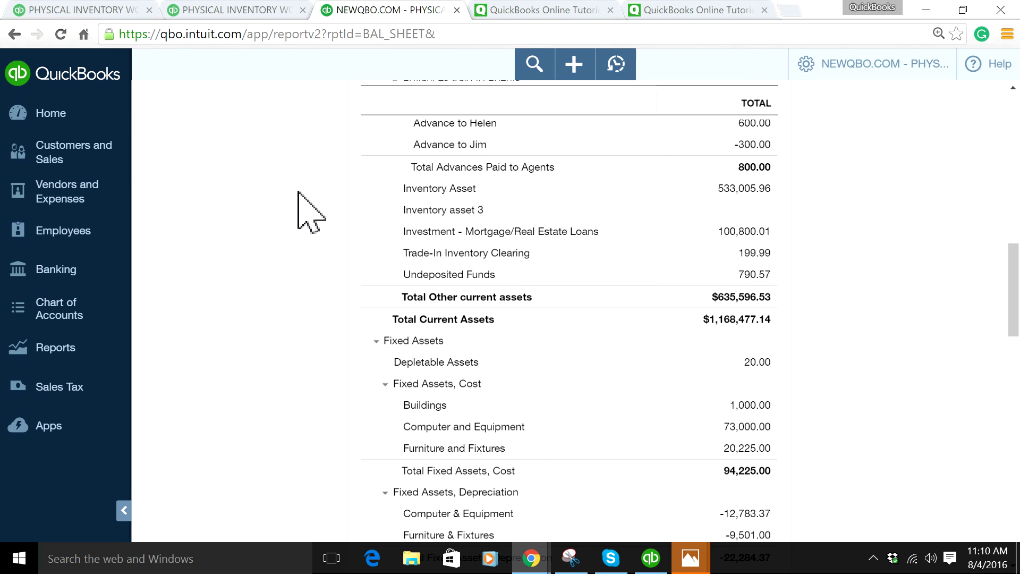
left_click(109, 10)
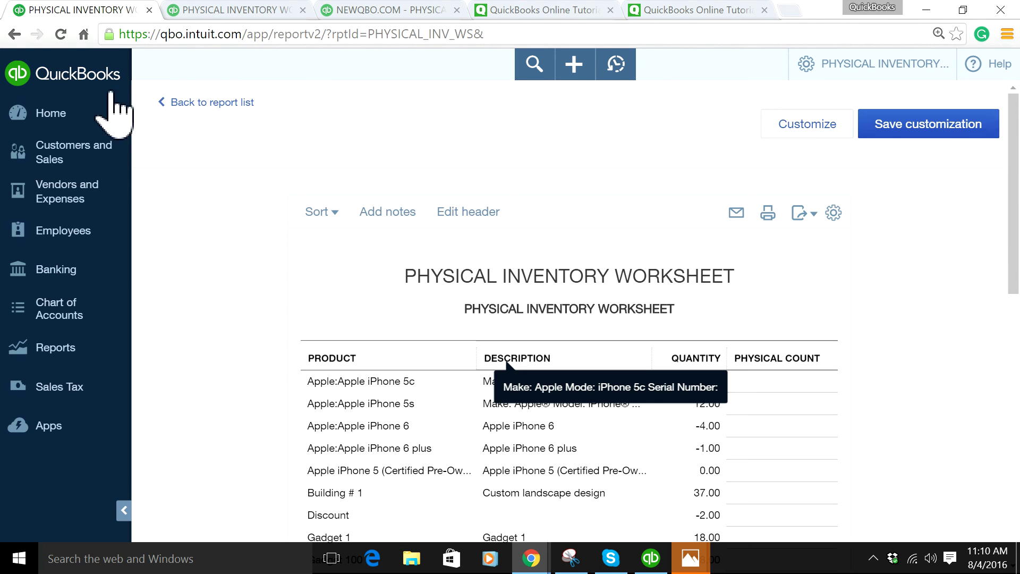
left_click(47, 113)
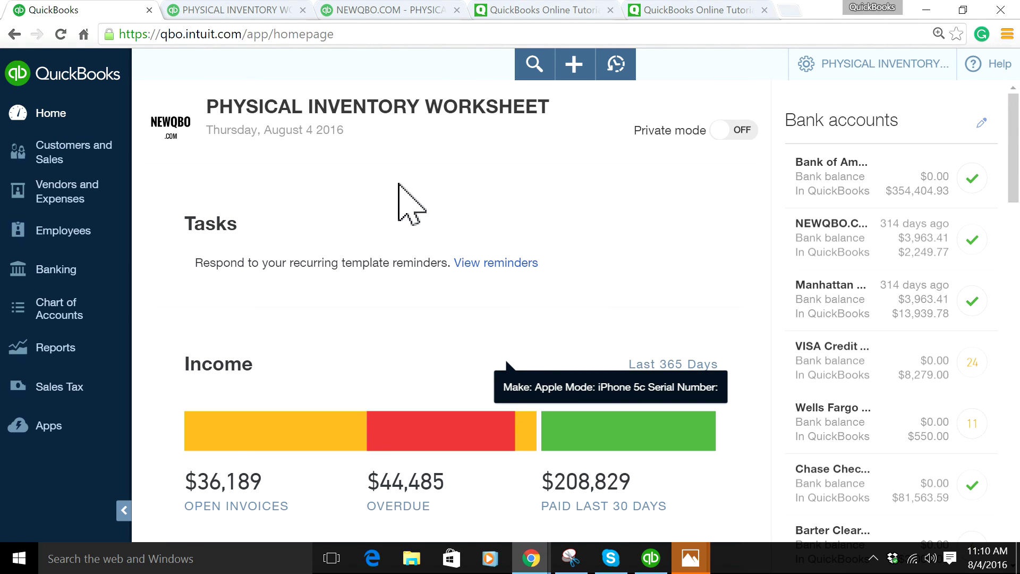
- Switch to the QuickBooks Online Tutorial tab and scroll the newqbo.com home page down and up
left_click(557, 8)
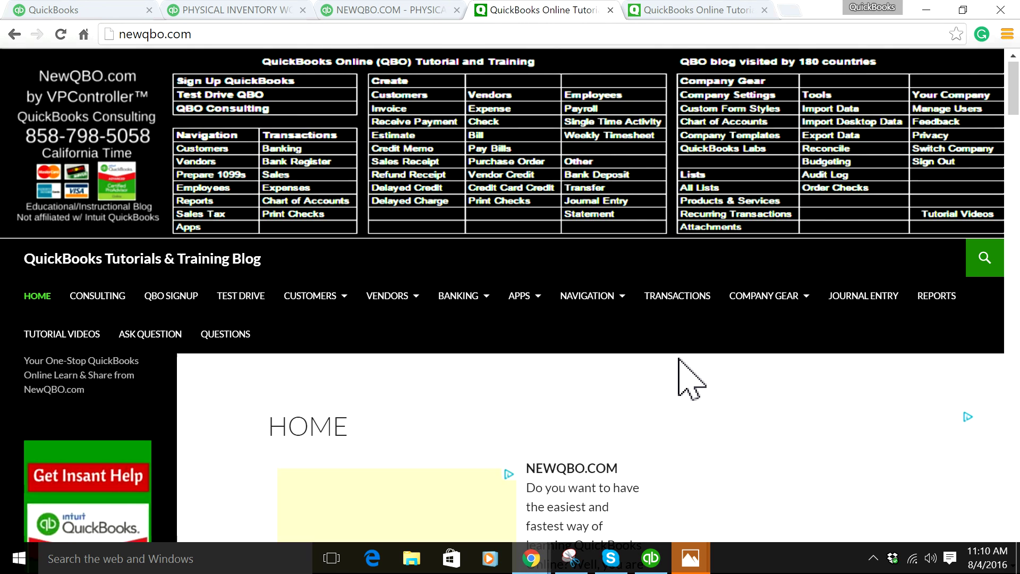
scroll(679, 358, "down", 3)
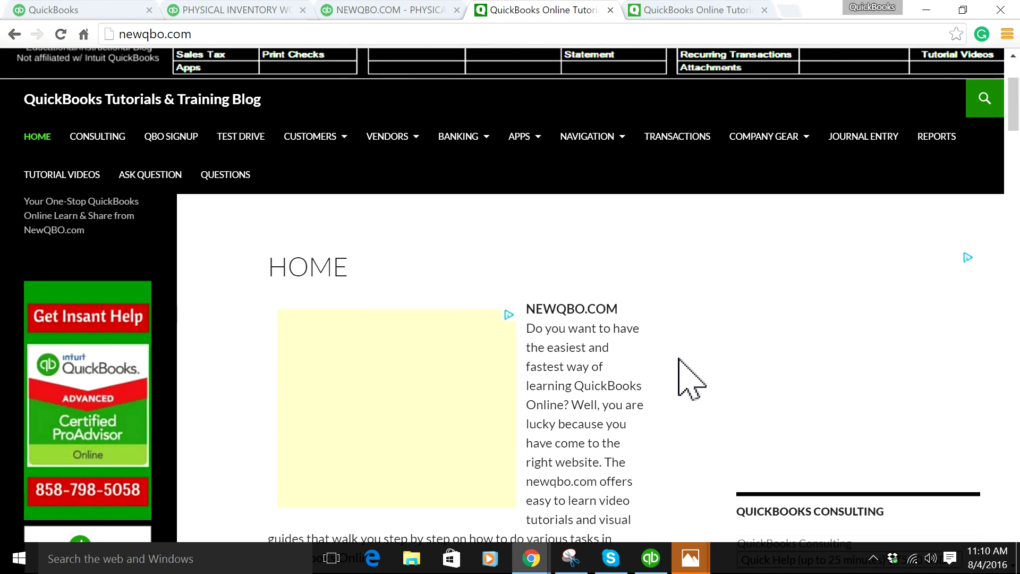
scroll(679, 358, "up", 3)
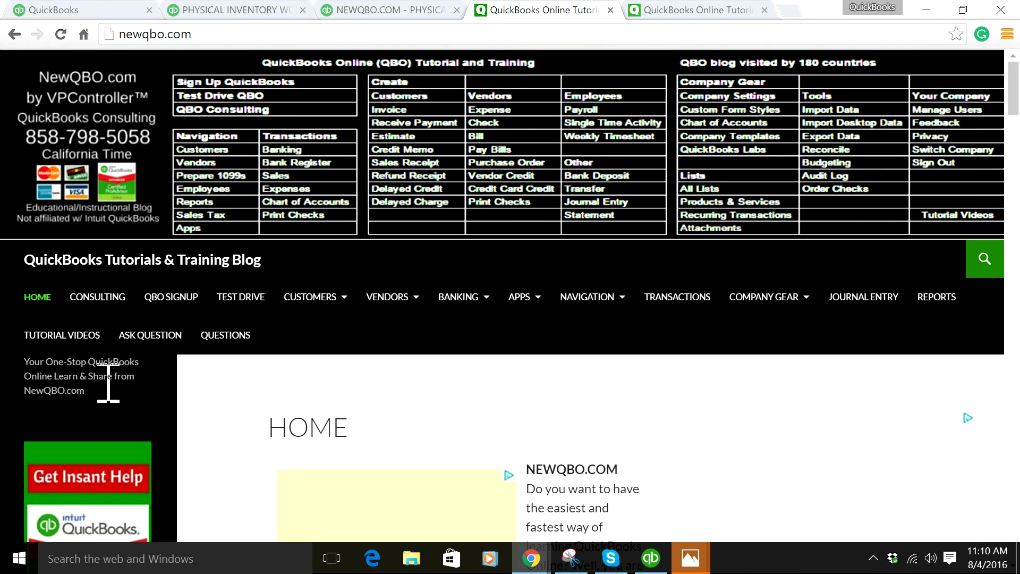